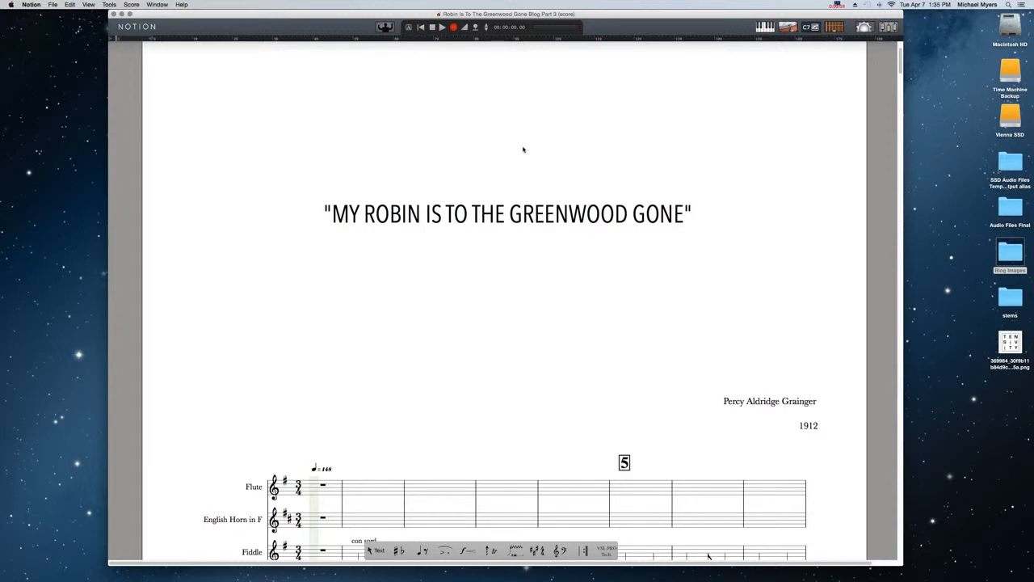
- Examine the first page of the score and its instrument staves from Flute down to Double-Bass
scroll(523, 149, "down", 3)
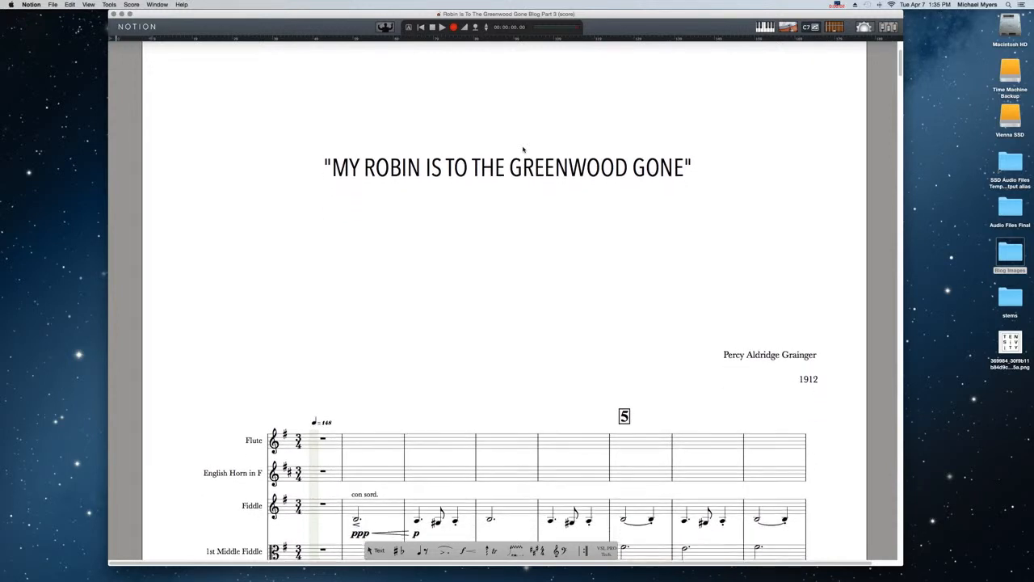
scroll(523, 149, "down", 4)
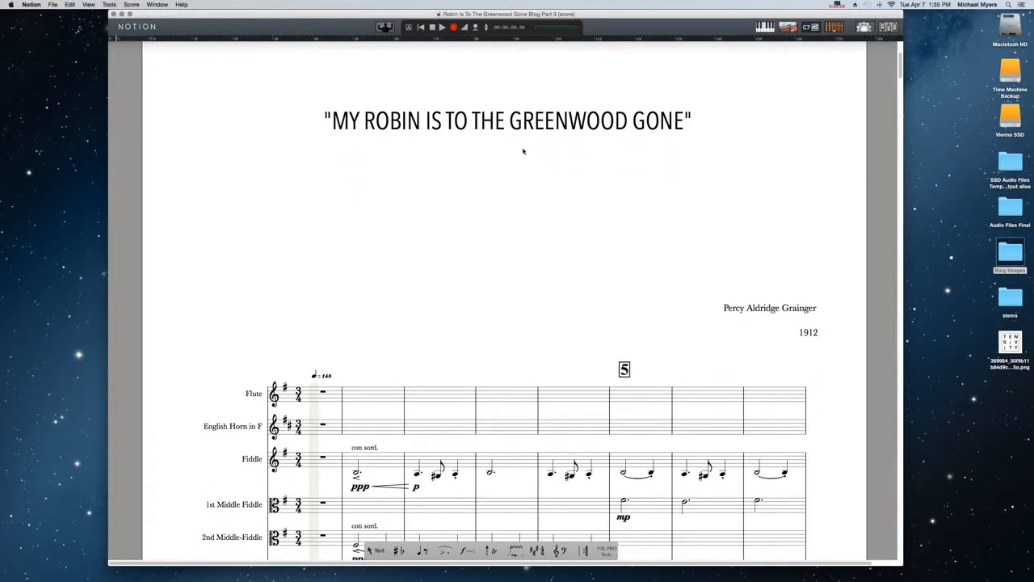
scroll(523, 150, "down", 7)
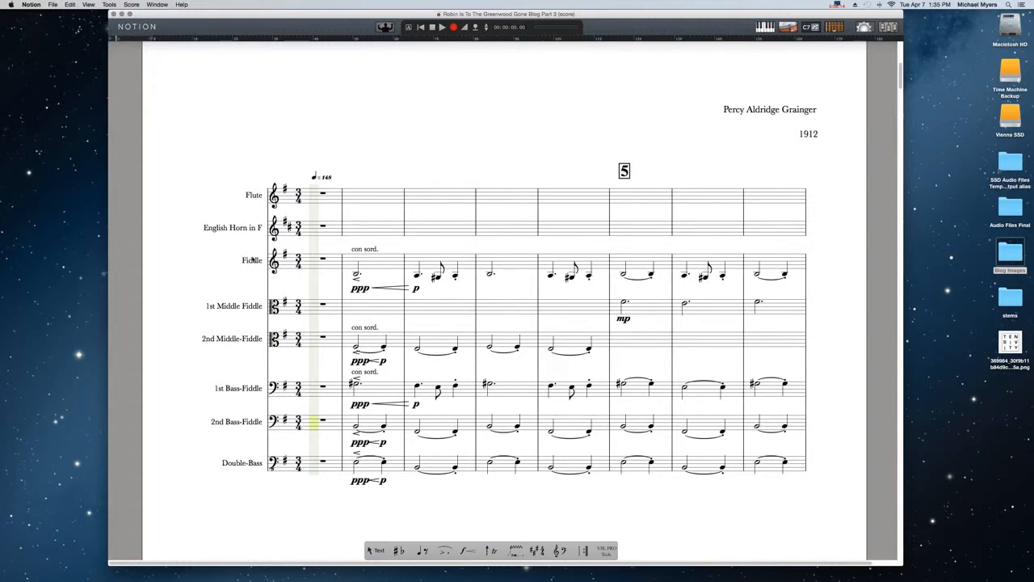
scroll(252, 259, "down", 2)
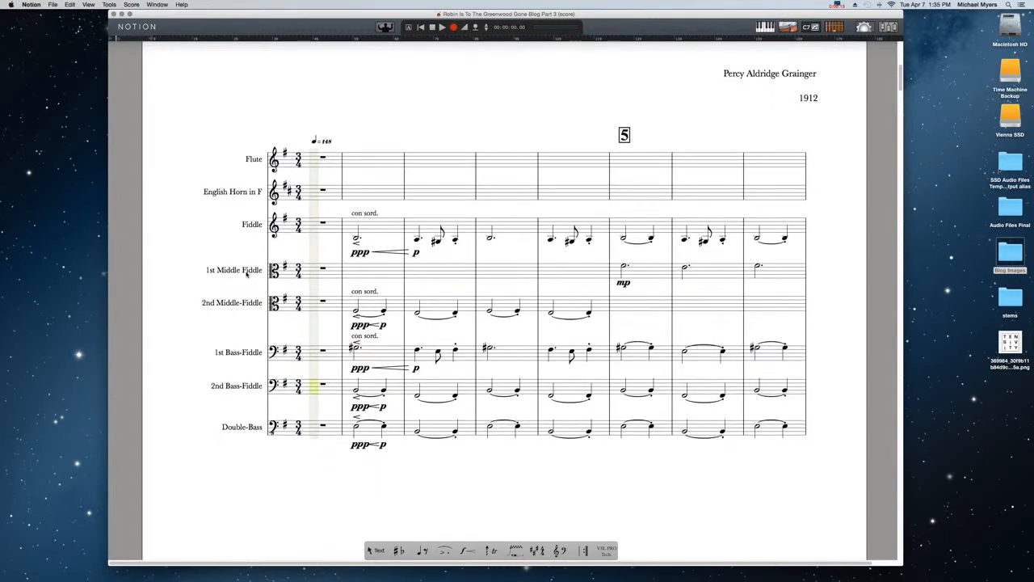
scroll(249, 273, "down", 1)
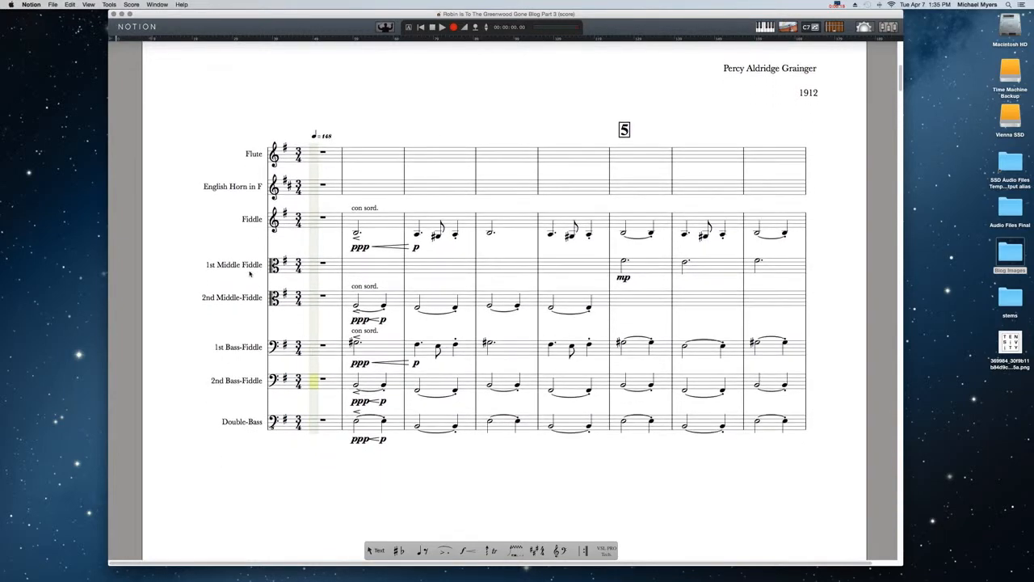
scroll(250, 274, "down", 1)
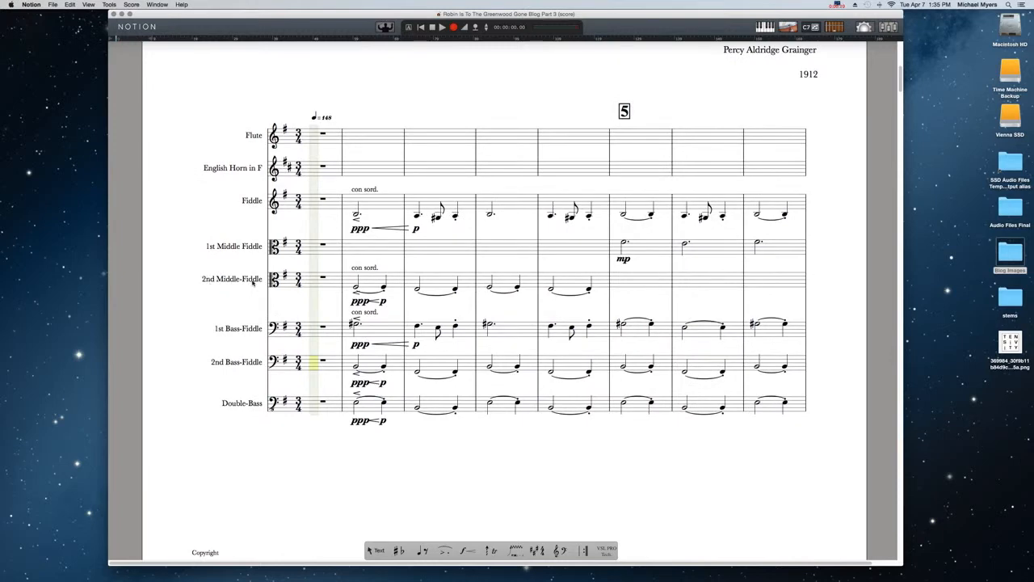
scroll(250, 283, "down", 3)
scroll(251, 282, "down", 1)
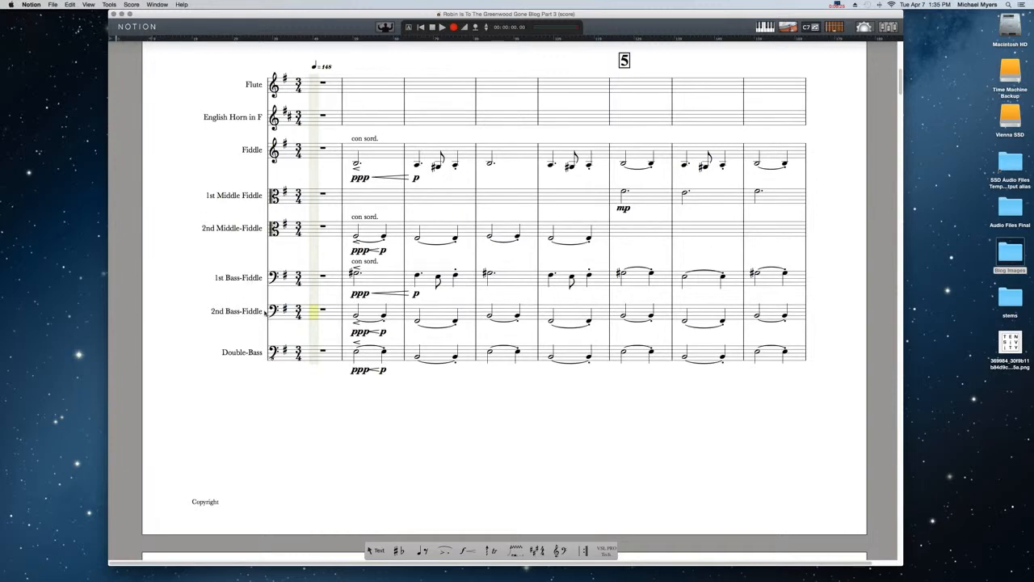
scroll(261, 352, "up", 5)
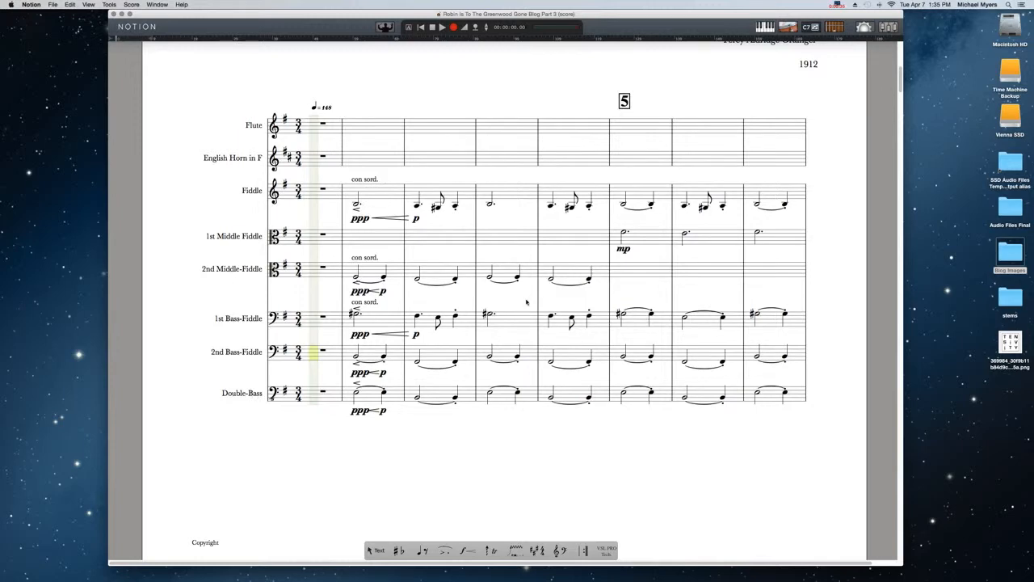
- Look through the following pages of the score, from bar 8 to the system starting at bar 28
scroll(538, 279, "down", 3)
scroll(538, 278, "down", 10)
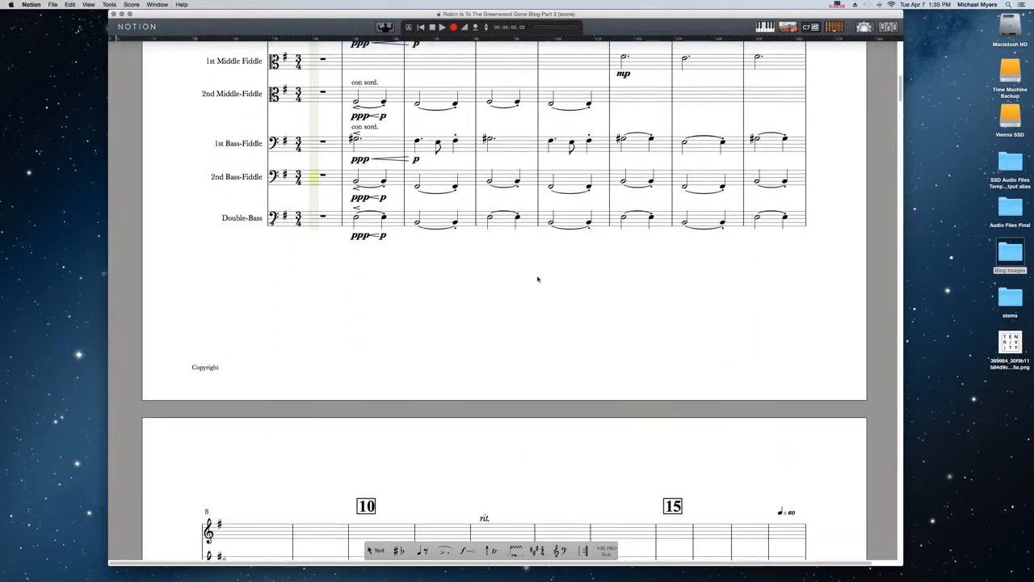
scroll(539, 279, "down", 8)
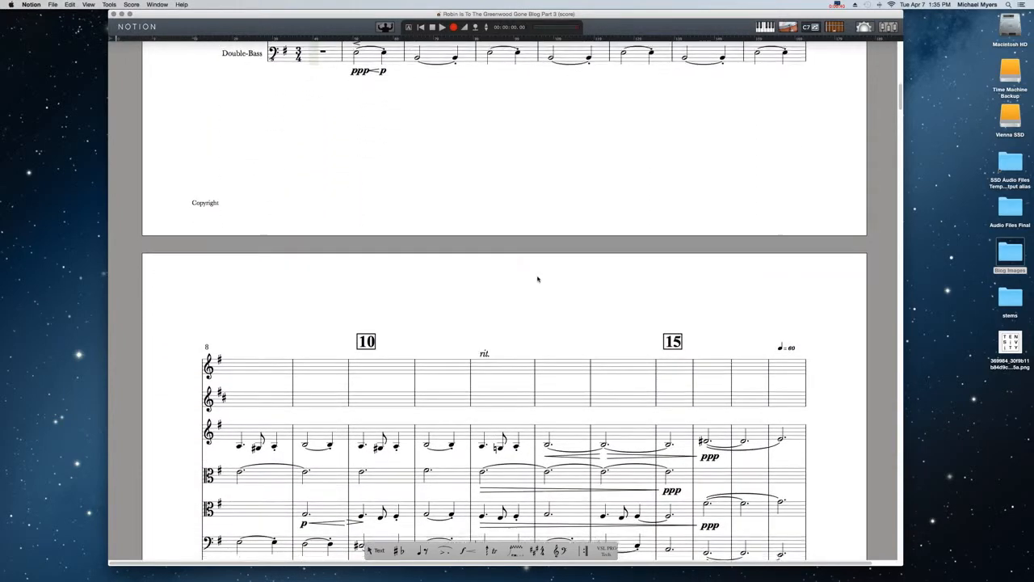
scroll(538, 279, "down", 8)
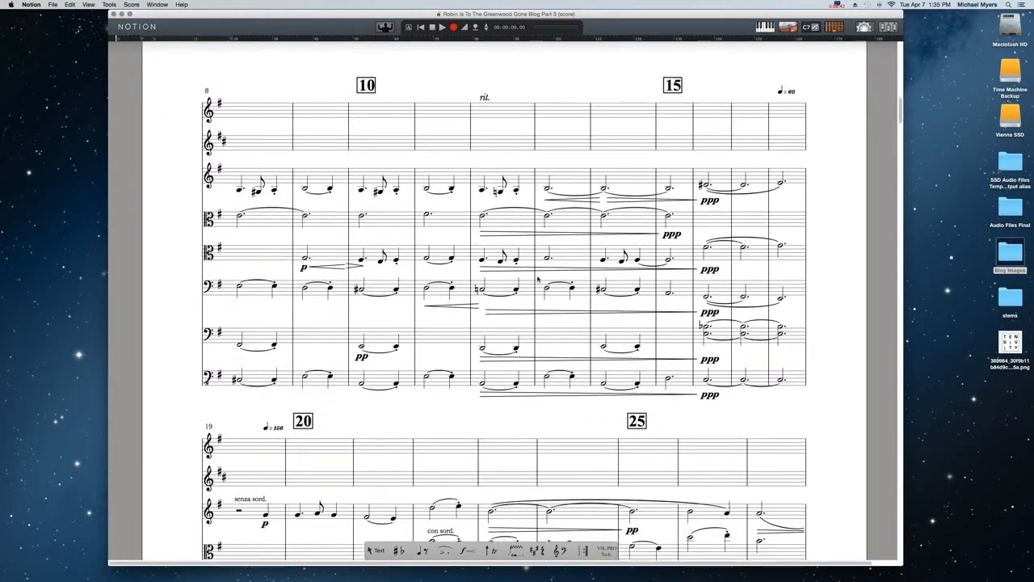
scroll(538, 279, "down", 6)
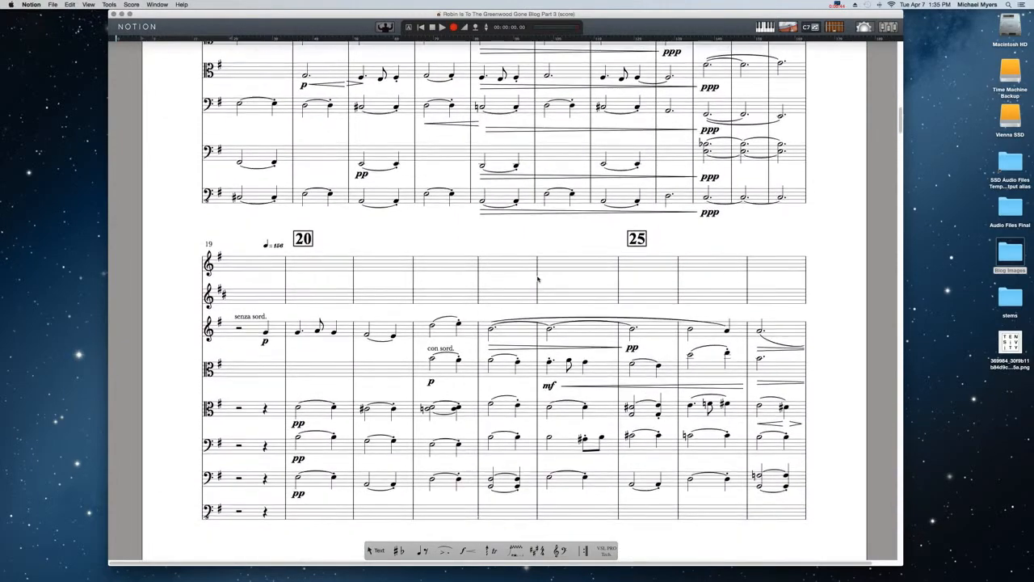
scroll(538, 279, "down", 1)
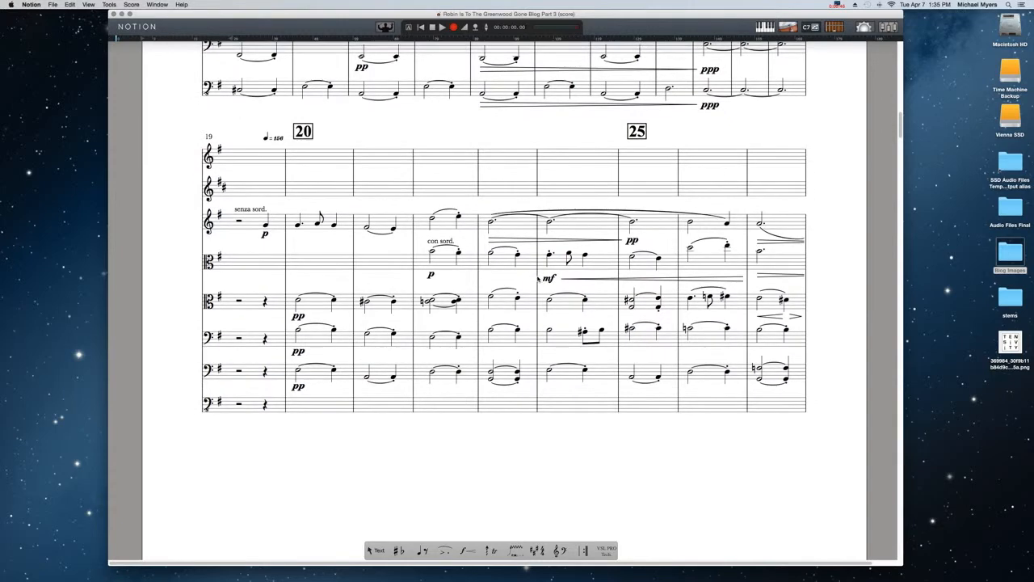
scroll(538, 278, "down", 3)
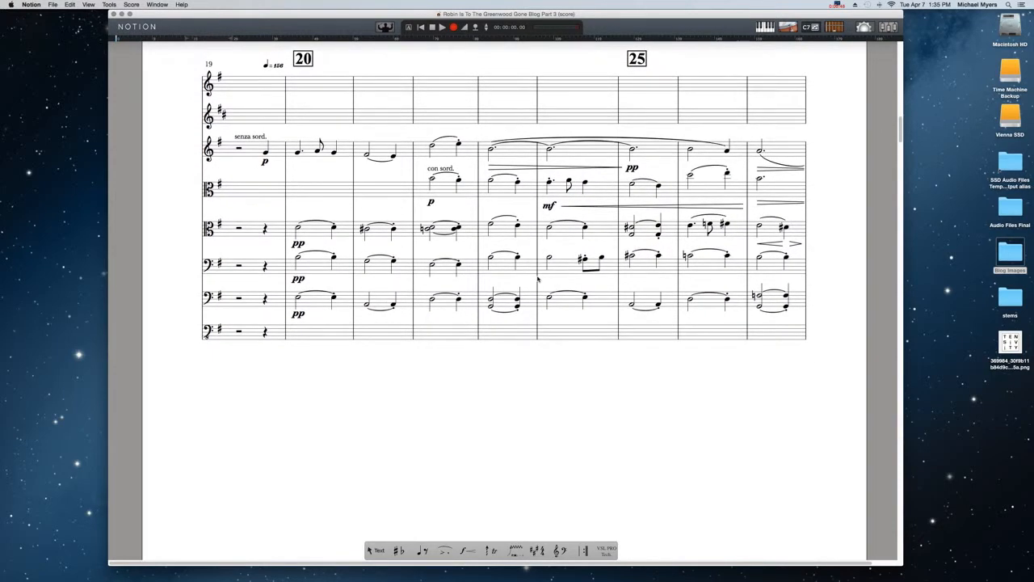
scroll(538, 279, "down", 9)
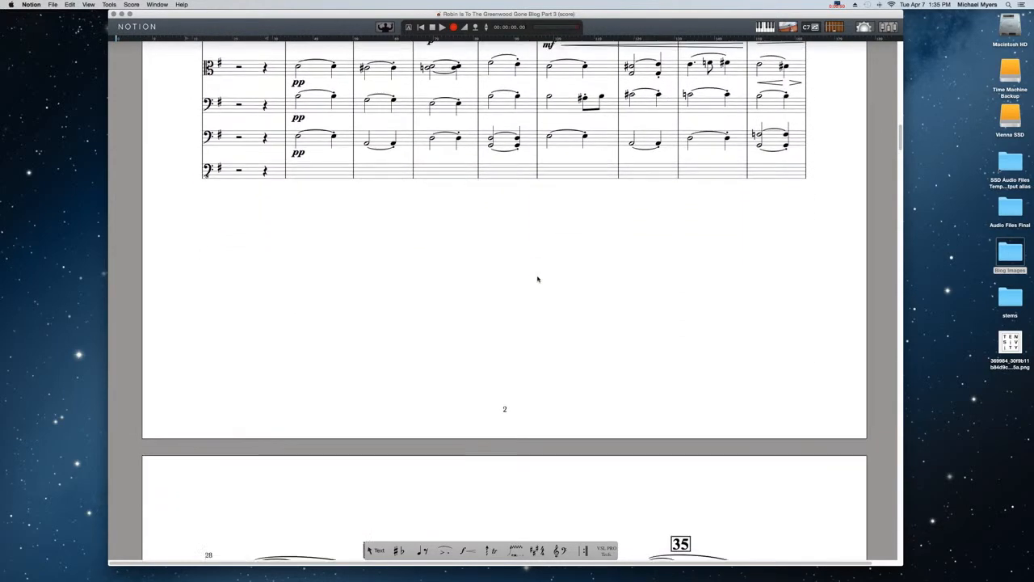
scroll(538, 279, "down", 9)
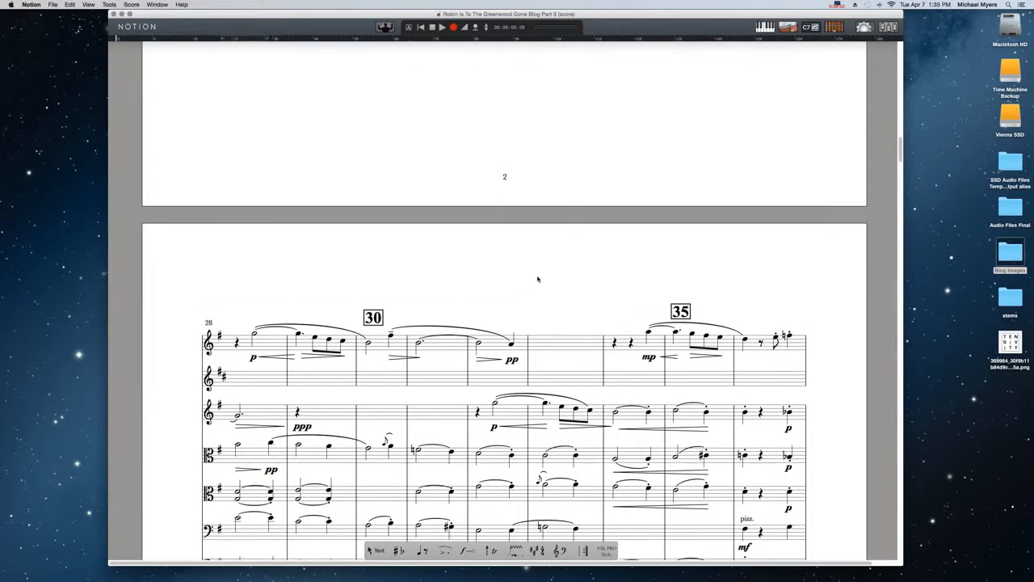
scroll(538, 279, "down", 1)
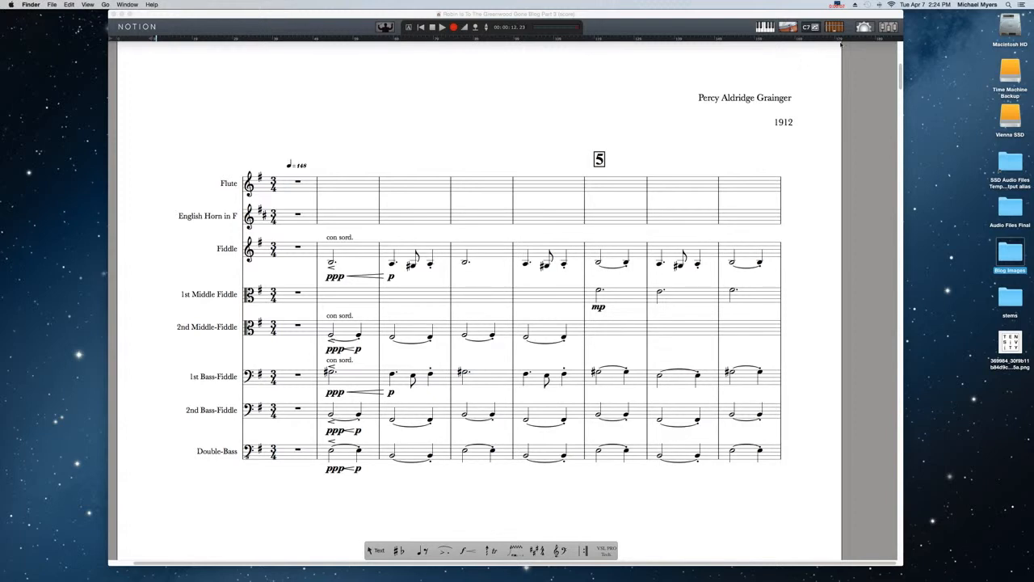
- In Score Setup, add an Empty Ensemble special staff from the VSL Special Edition instruments below the Double-Bass
left_click(863, 26)
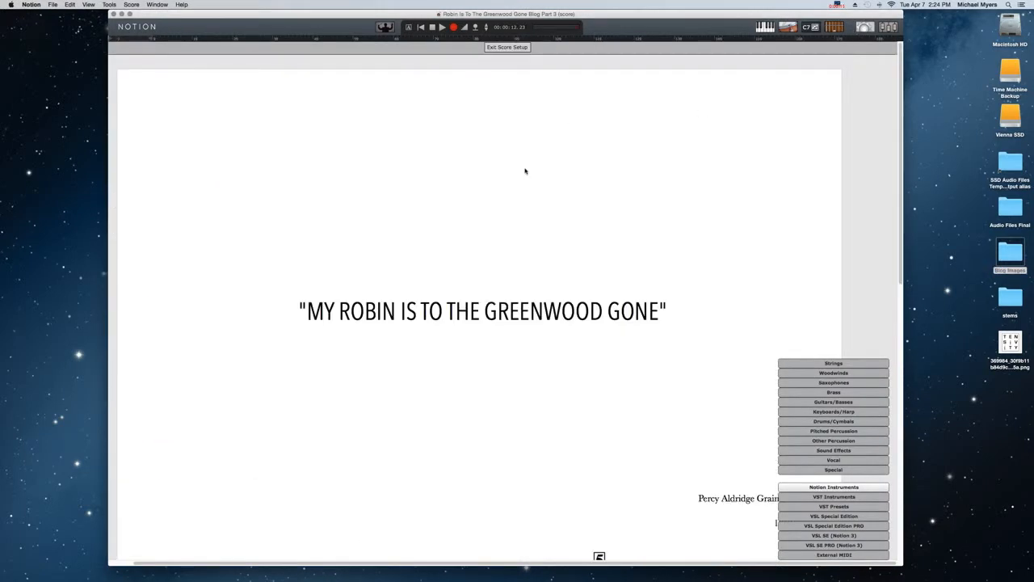
scroll(522, 175, "down", 5)
scroll(522, 175, "down", 7)
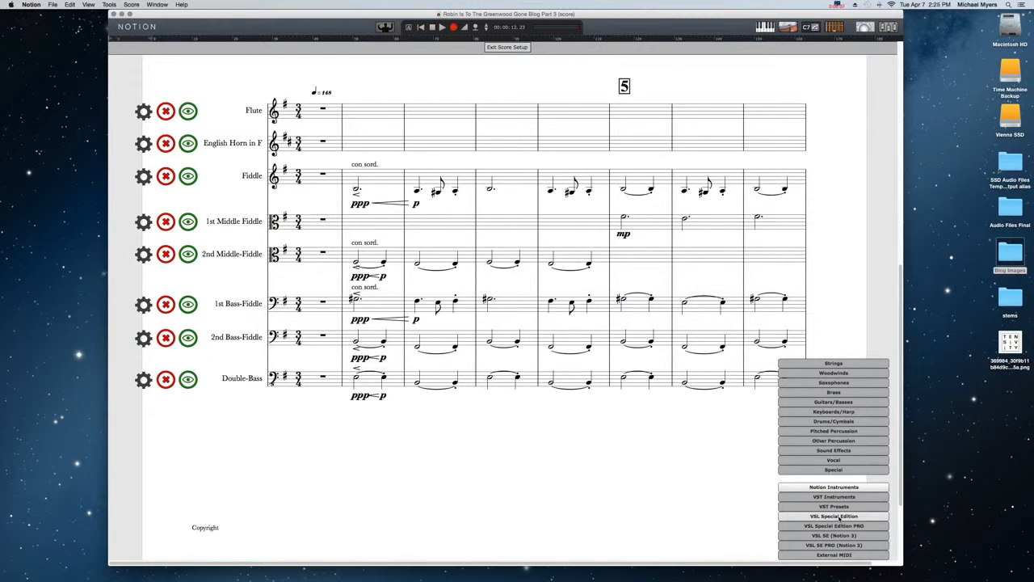
left_click(839, 518)
mouse_move(837, 462)
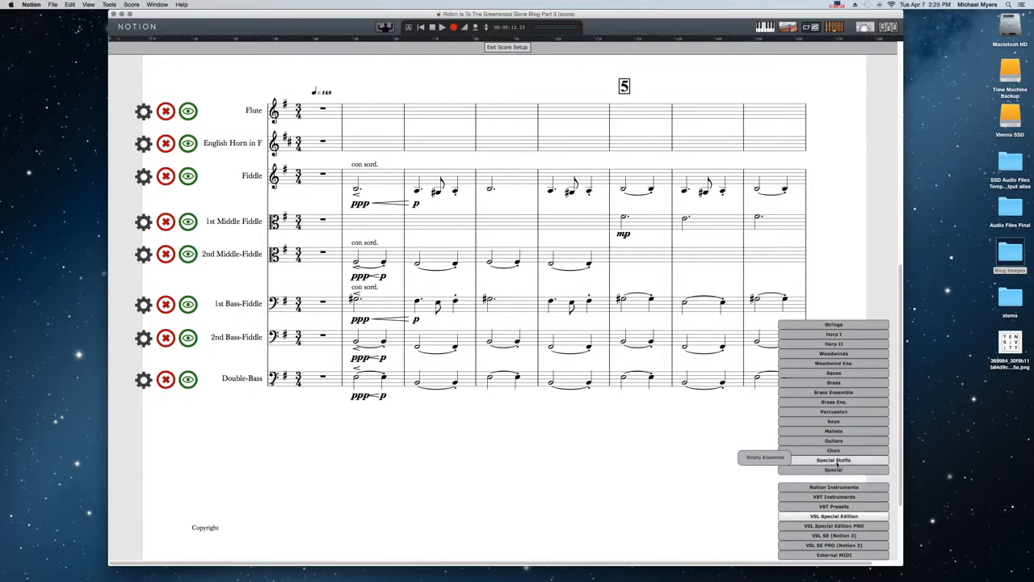
left_click(756, 458)
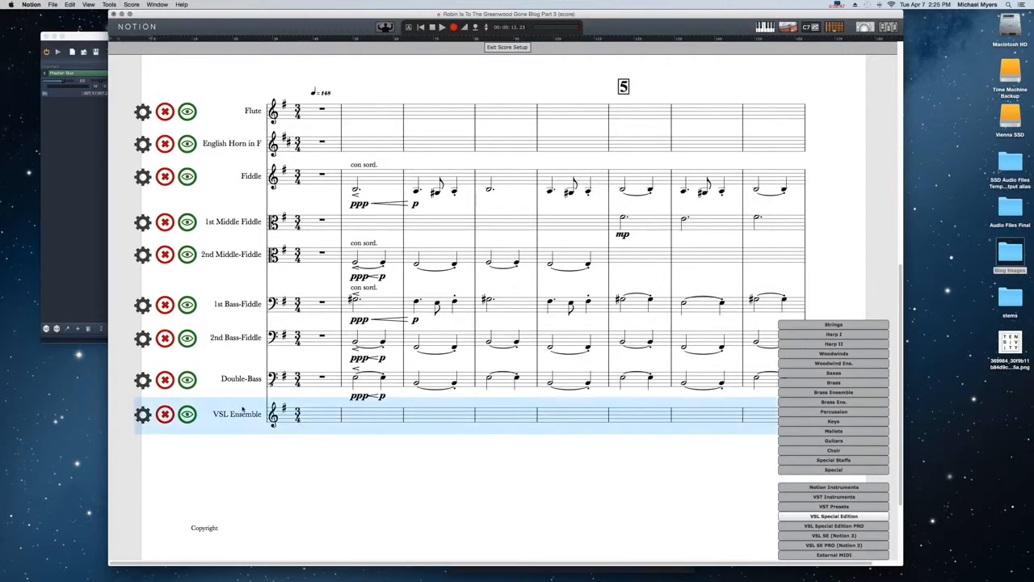
- Switch to the Vienna Ensemble window and move it over the middle of the score
scroll(198, 437, "up", 1)
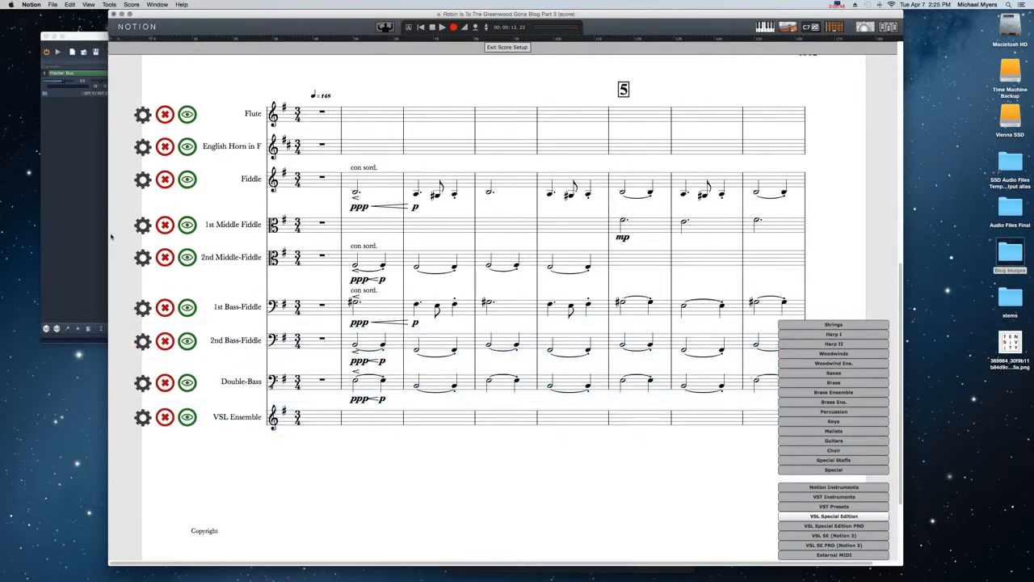
left_click(88, 134)
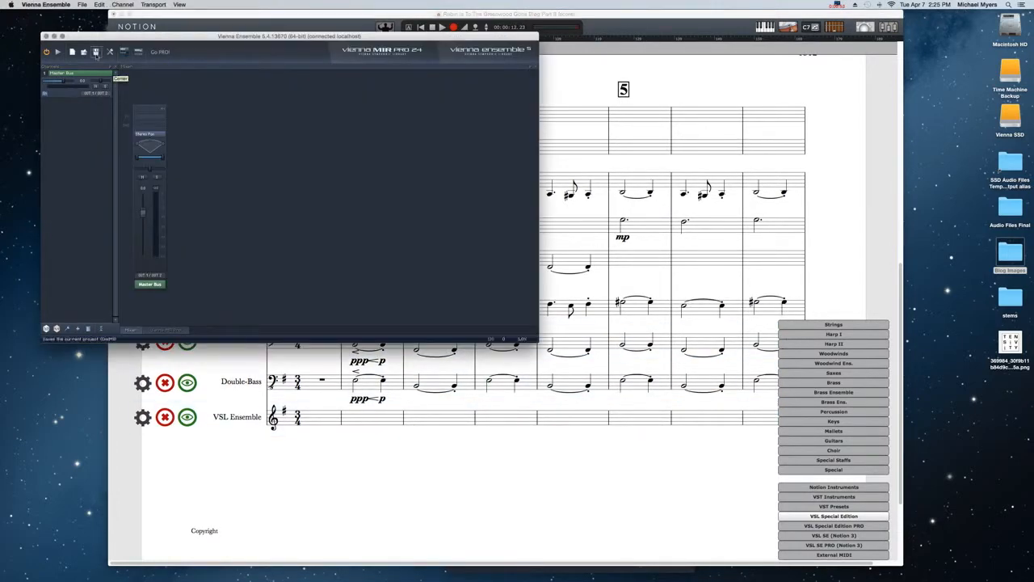
left_click_drag(100, 42, 321, 194)
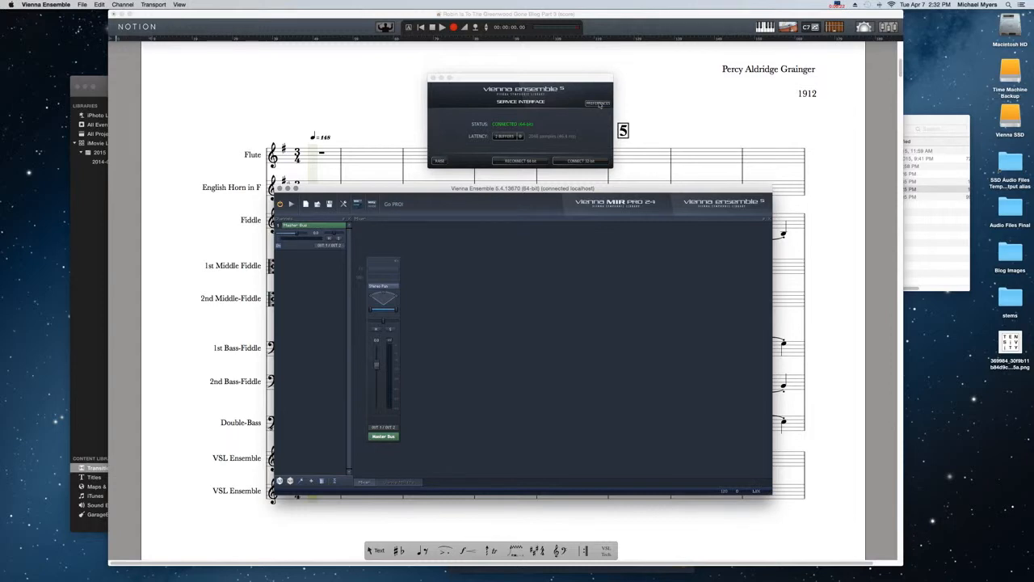
- Review the audio outputs and MIDI inputs per instance in the Vienna Ensemble service interface preferences and accept the settings
left_click(599, 103)
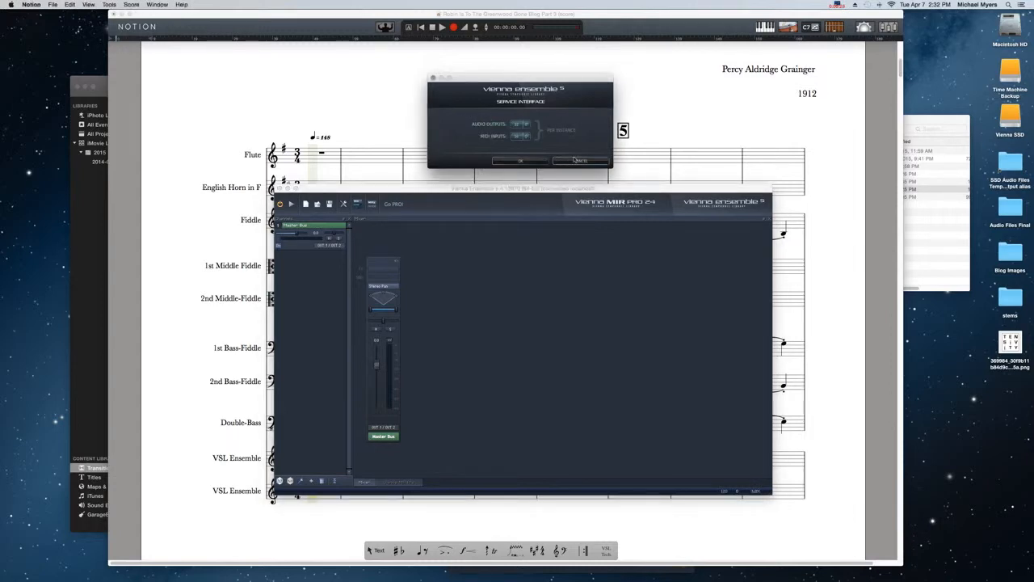
left_click(515, 137)
left_click(521, 161)
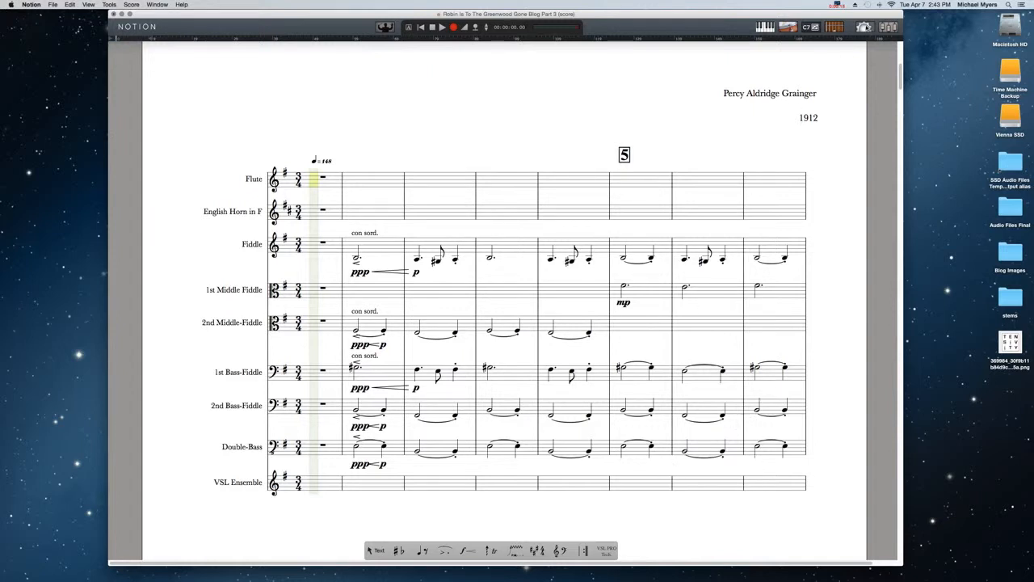
- Hide the VSL Ensemble staff from the score in Score Setup and return to the normal score view
left_click(863, 28)
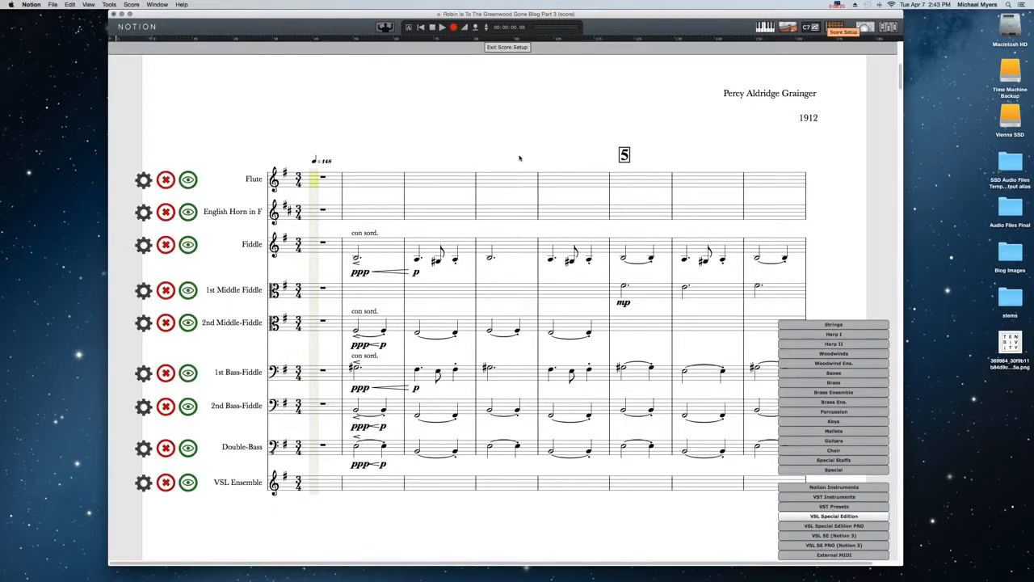
scroll(259, 334, "down", 5)
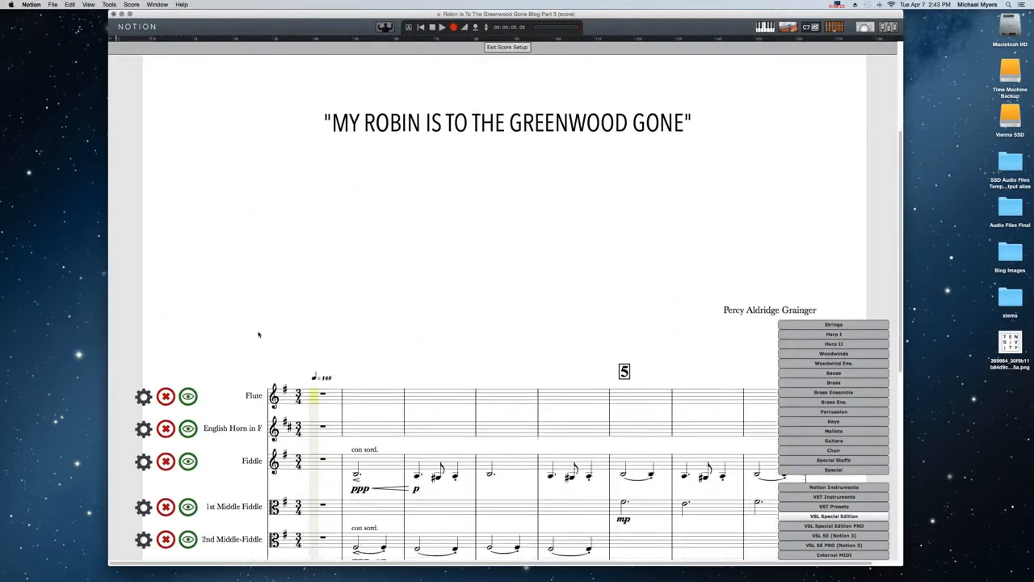
scroll(259, 333, "down", 5)
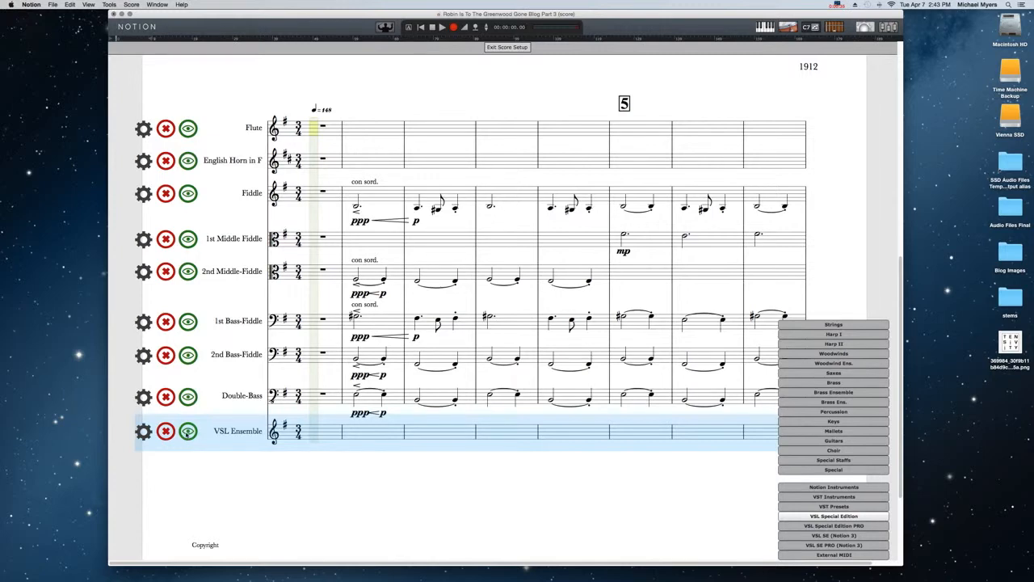
left_click(189, 431)
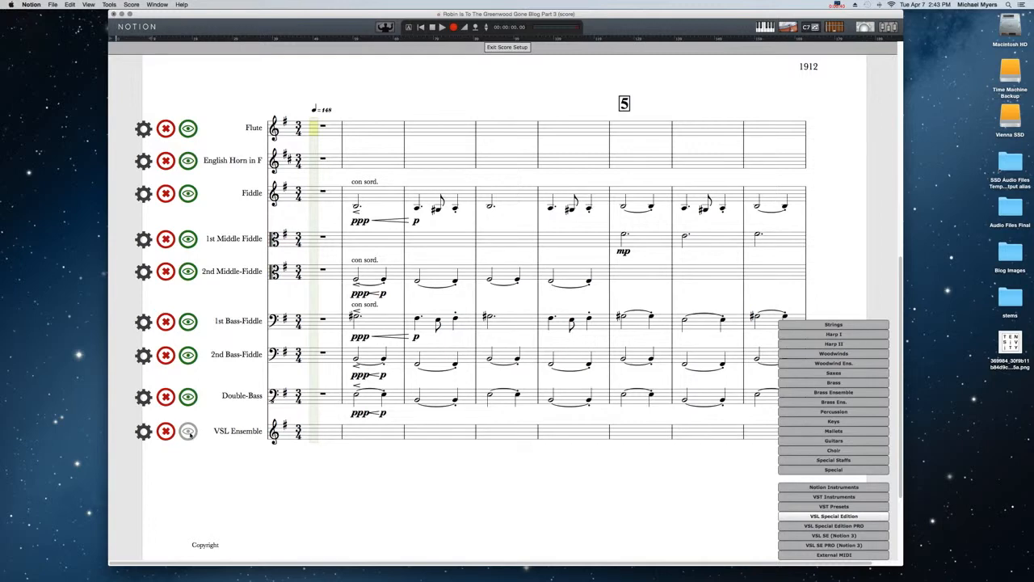
left_click(293, 430)
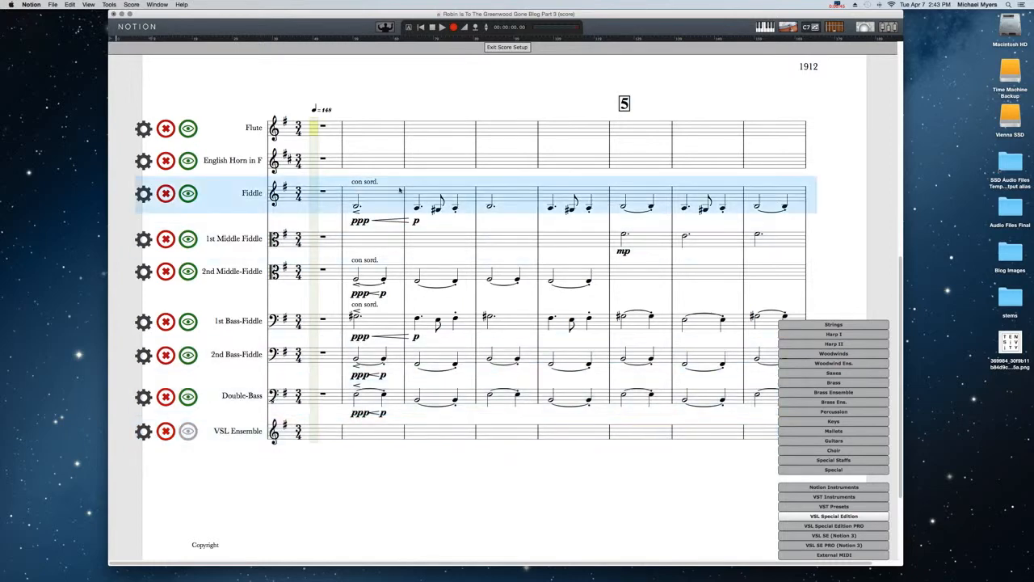
left_click(509, 47)
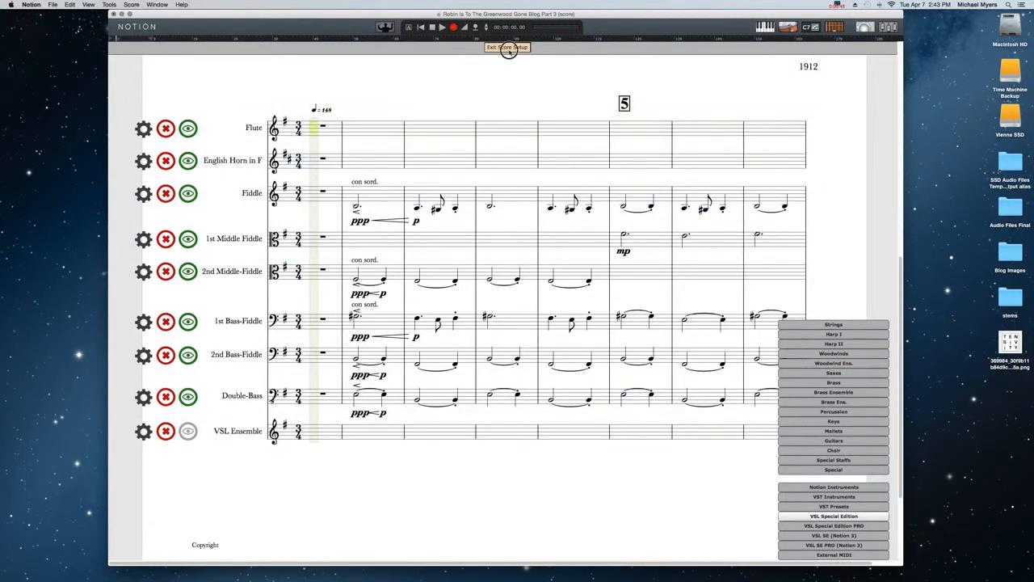
scroll(296, 233, "up", 5)
scroll(295, 237, "down", 5)
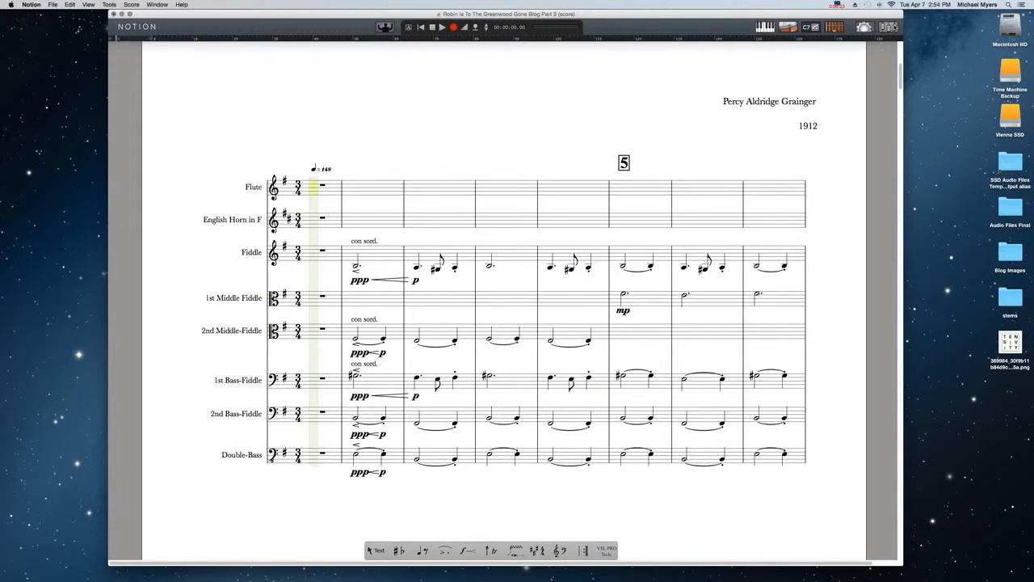
- Open the mixer and set the VSL ensemble channel's fader to 0
left_click(888, 27)
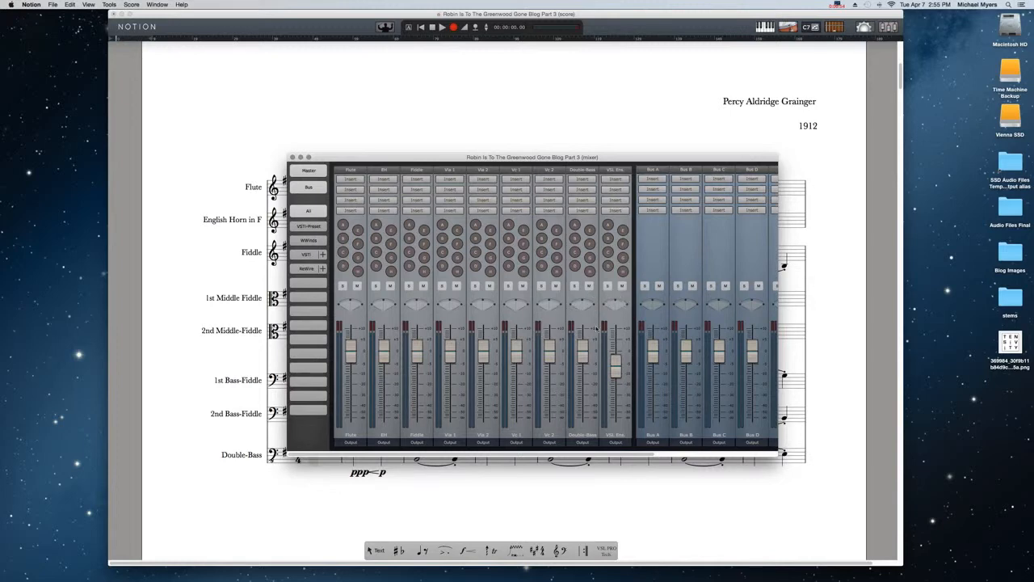
double_click(617, 368)
type("0")
key("Return")
- Open the Vienna Ensemble instance from the VSL ensemble mixer channel and position its window clear of the score's instrument names
left_click(614, 171)
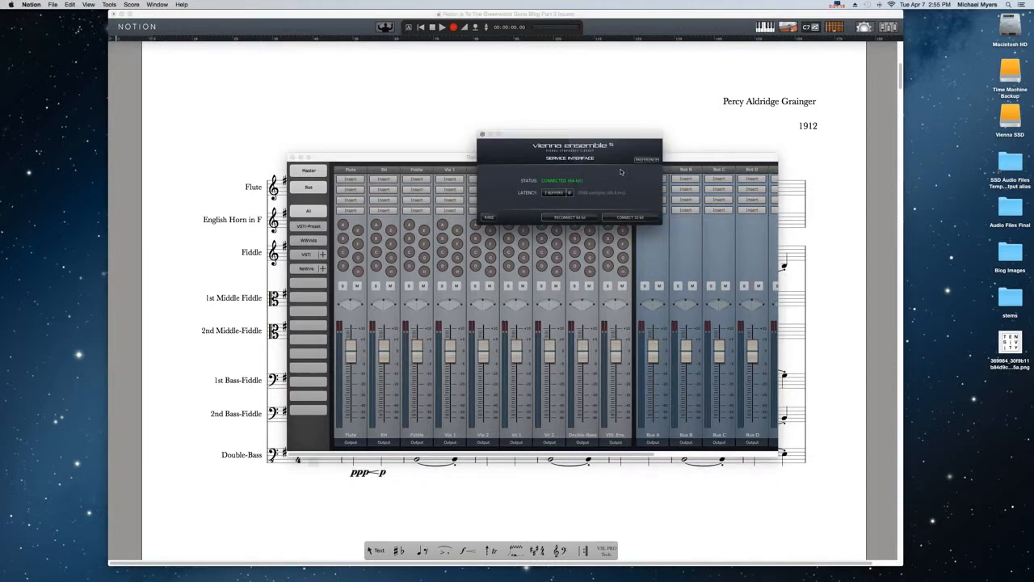
left_click(490, 218)
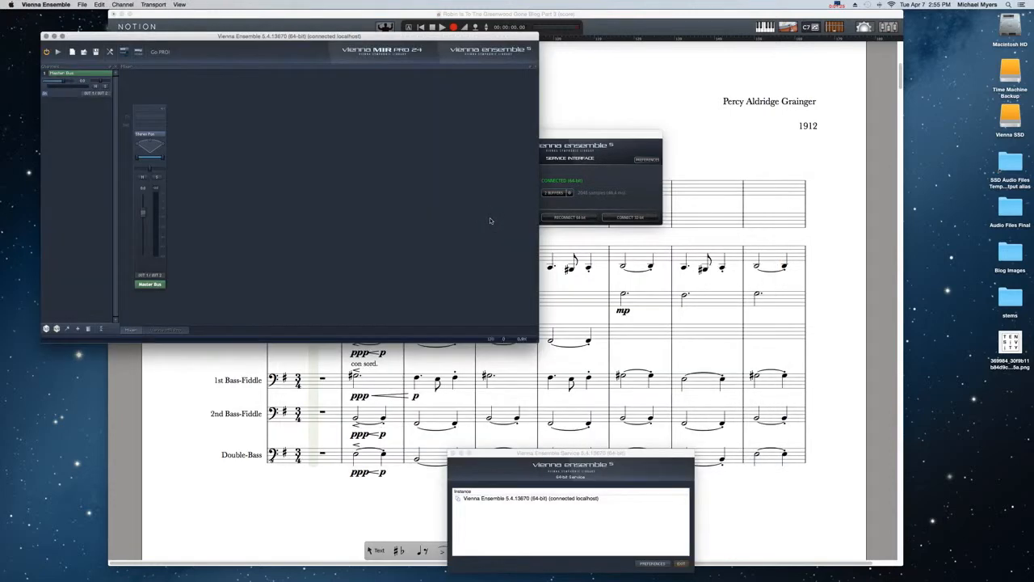
left_click_drag(202, 40, 442, 136)
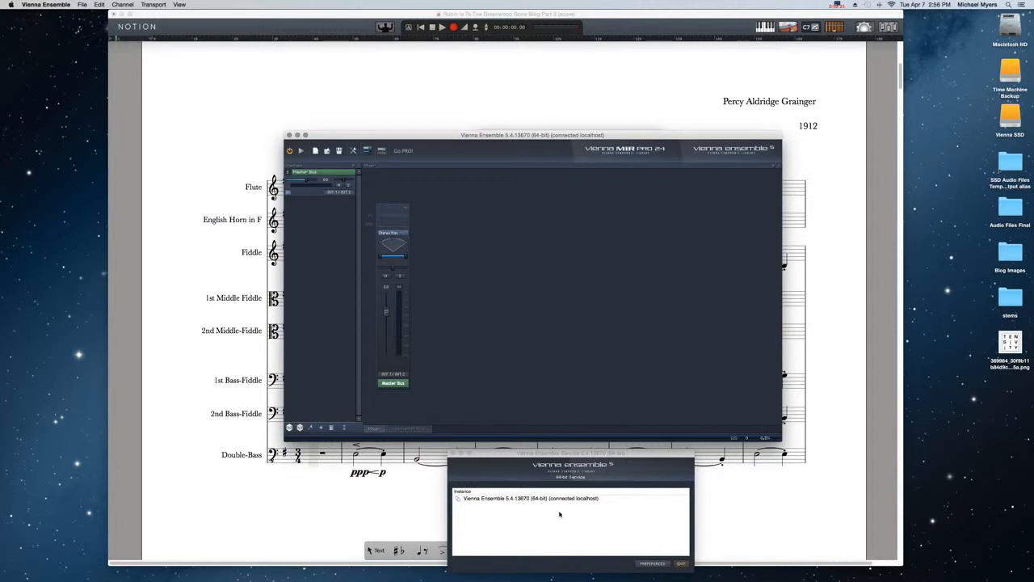
left_click_drag(444, 139, 442, 130)
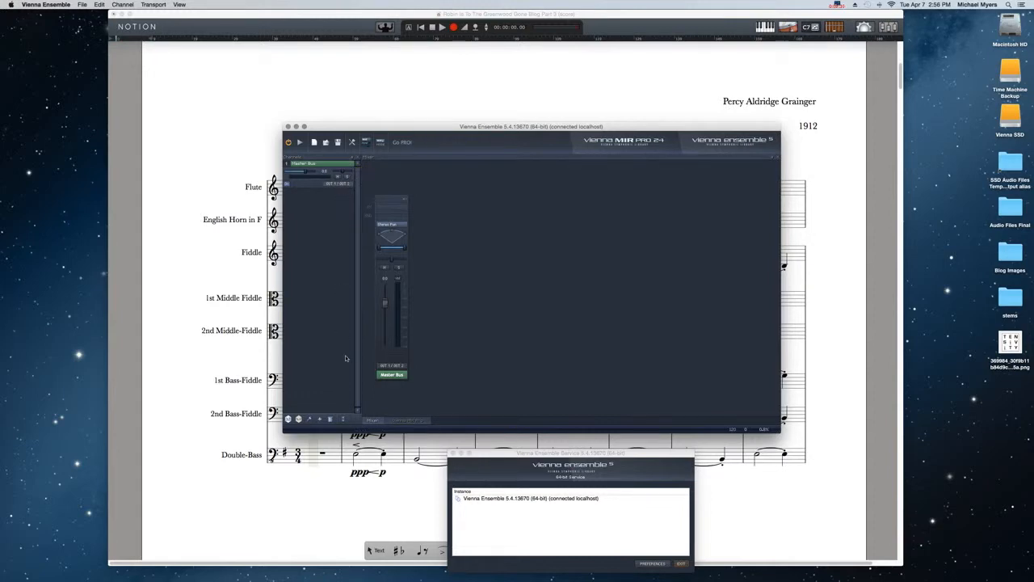
left_click_drag(417, 128, 437, 140)
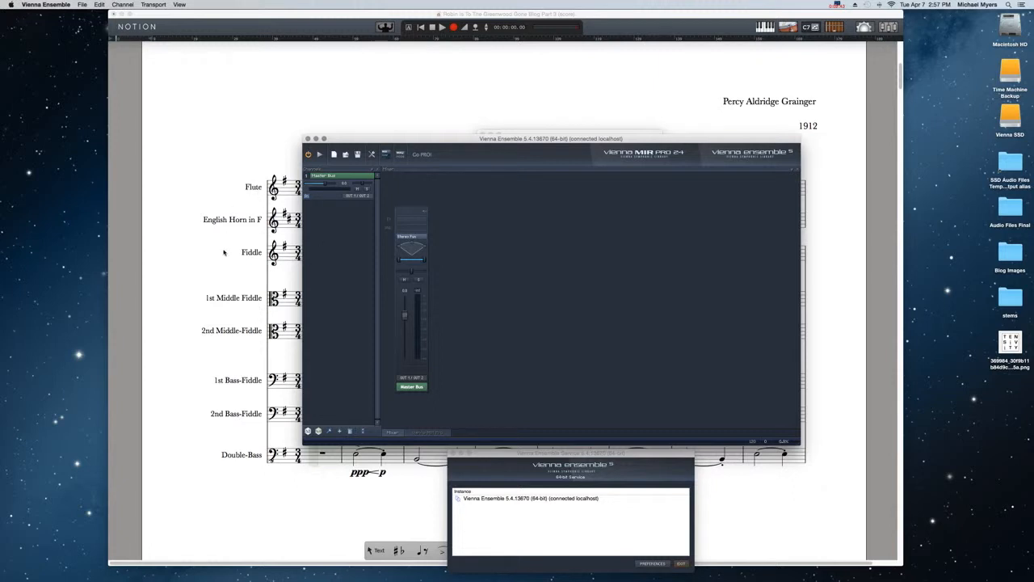
left_click_drag(385, 139, 508, 142)
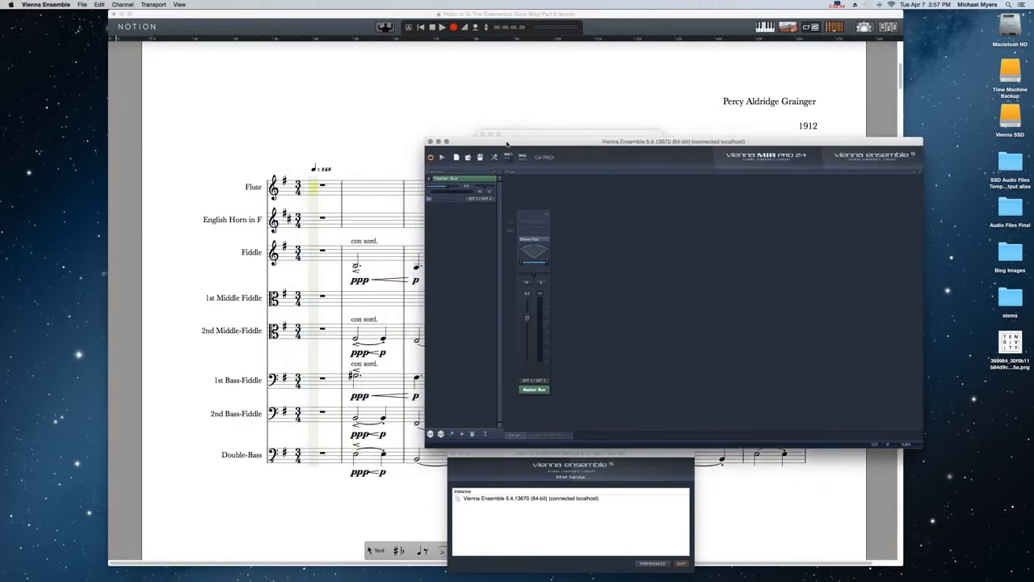